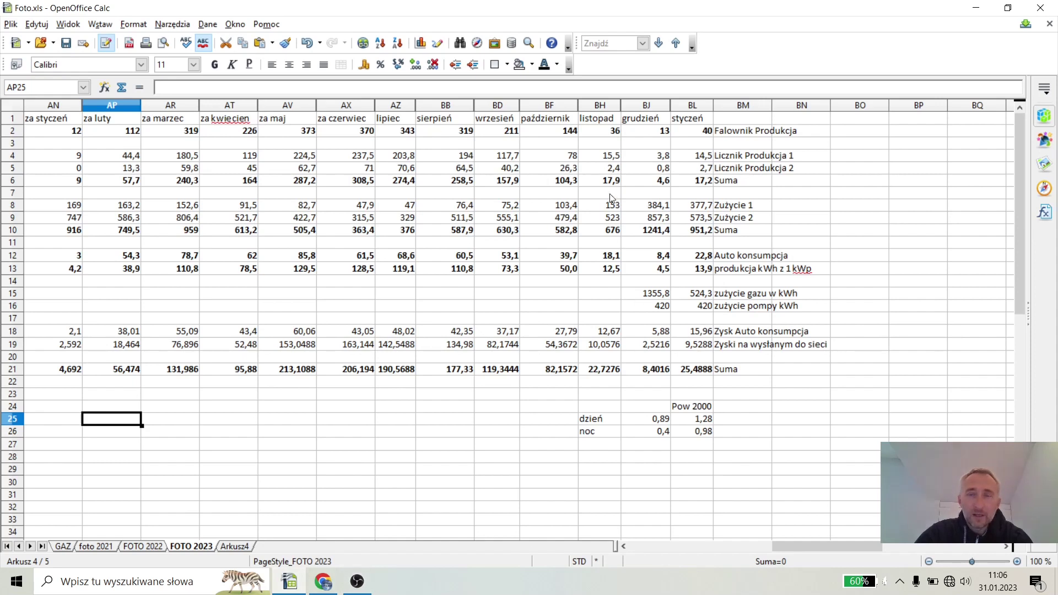
Review January's inverter production against the previous January, plus its meter production, self-consumption, yield per 1 kWp and gas usage
{"action": "left_click", "coordinate": [707, 137]}
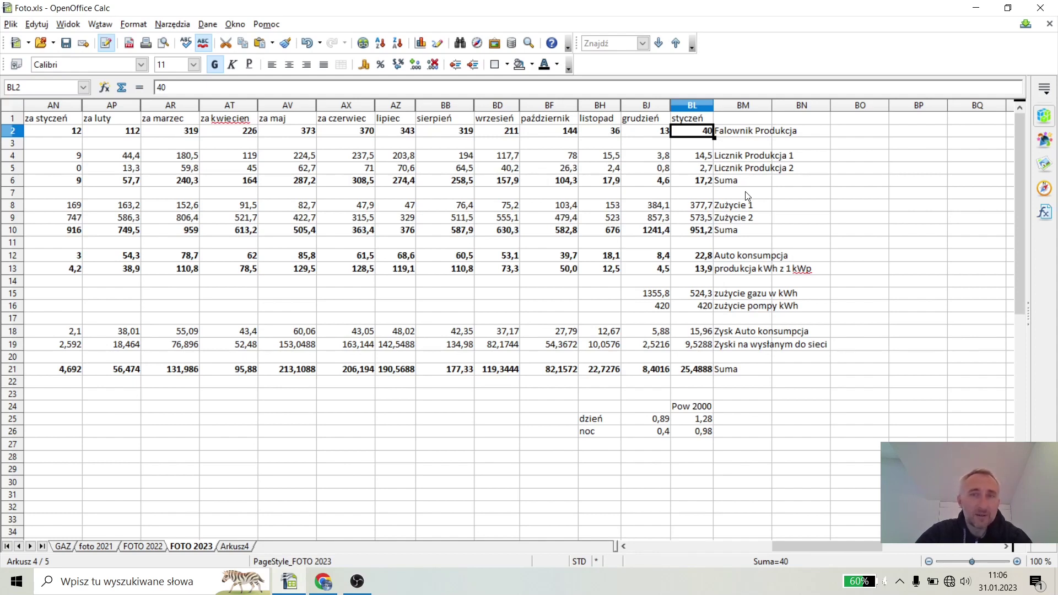
{"action": "left_click", "coordinate": [702, 144]}
{"action": "left_click", "coordinate": [701, 135]}
{"action": "left_click", "coordinate": [61, 136]}
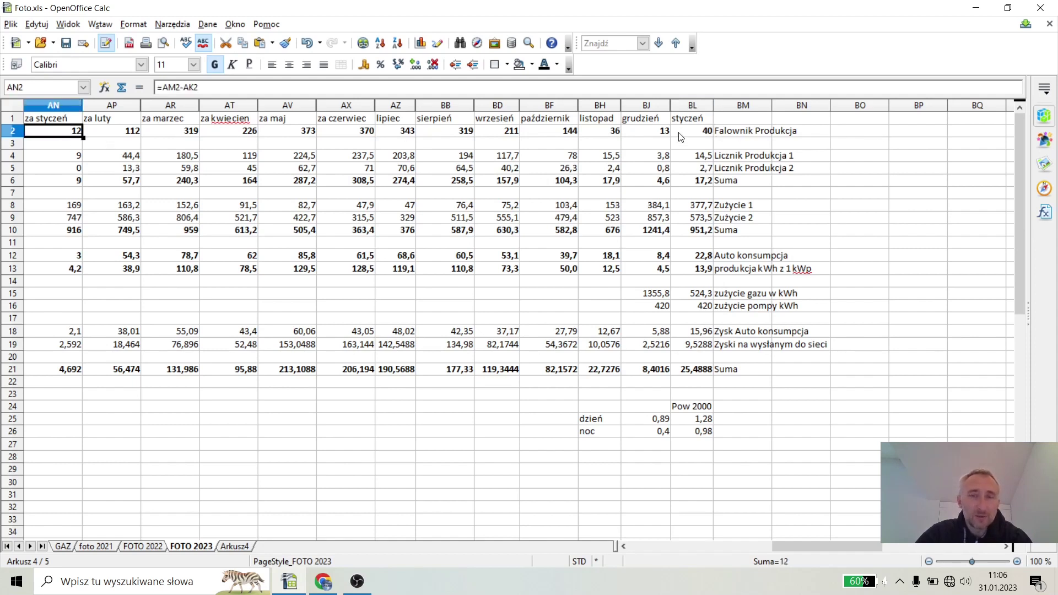
{"action": "left_click", "coordinate": [705, 132]}
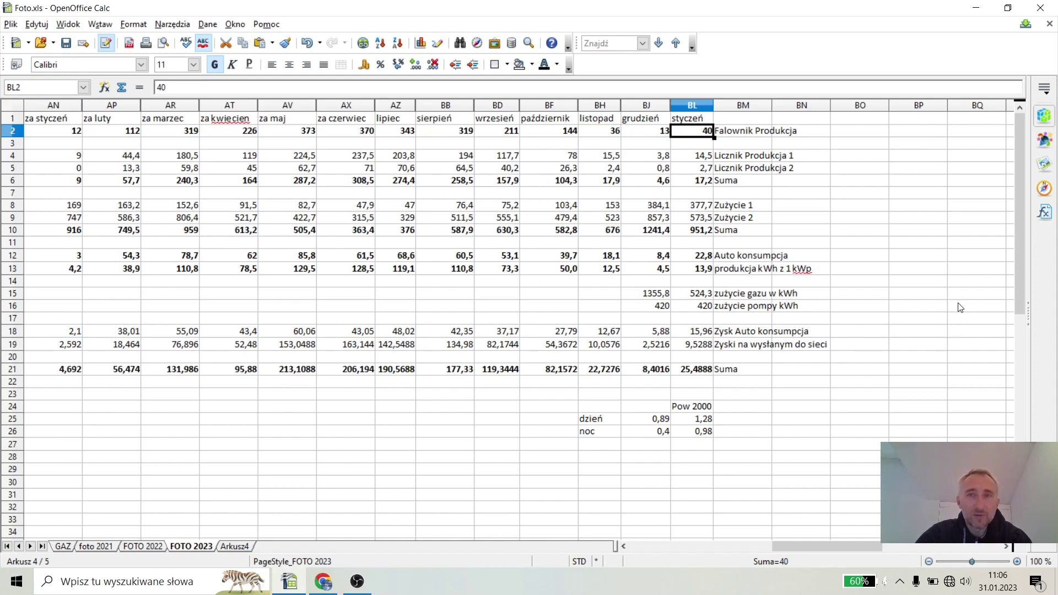
{"action": "left_click", "coordinate": [705, 157]}
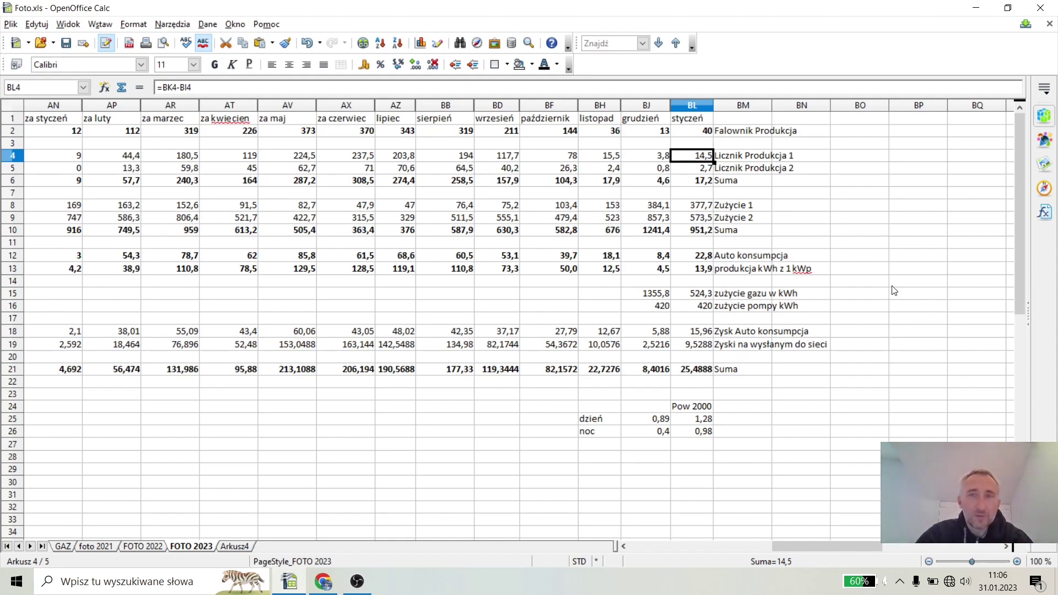
{"action": "left_click", "coordinate": [706, 170]}
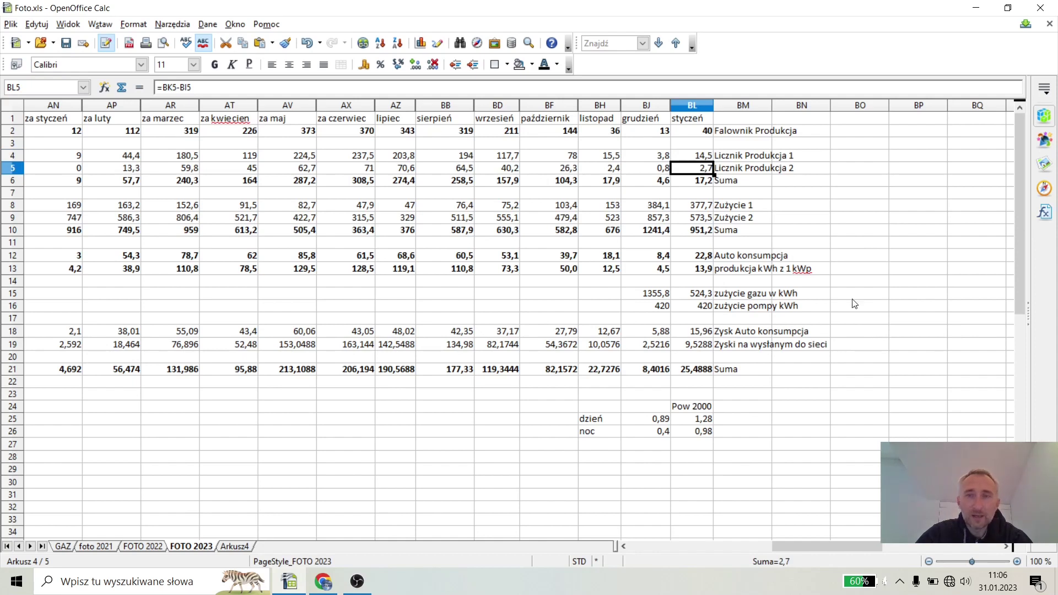
{"action": "left_click", "coordinate": [699, 183]}
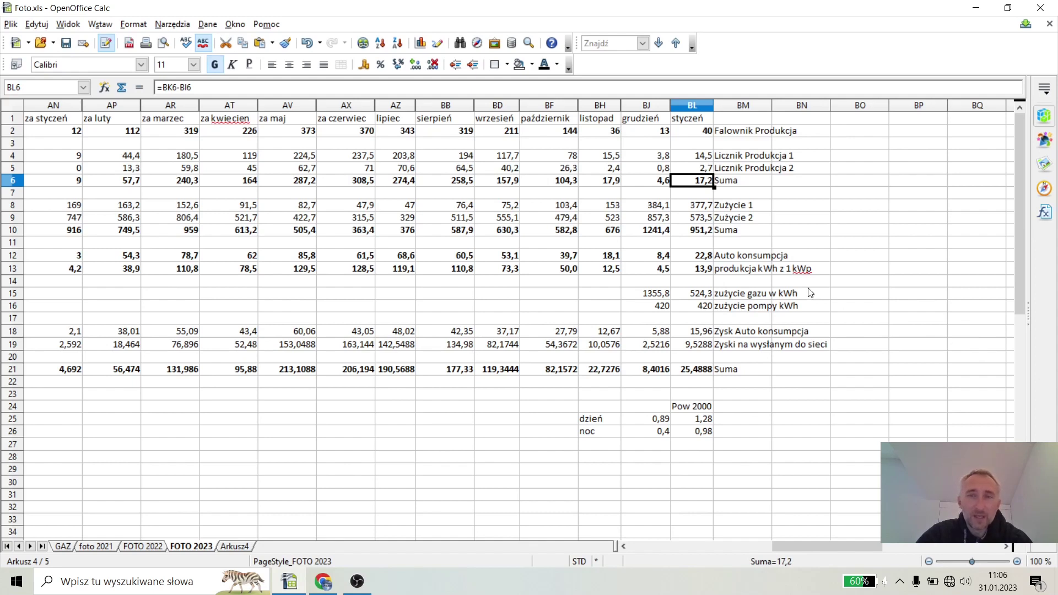
{"action": "left_click", "coordinate": [695, 257]}
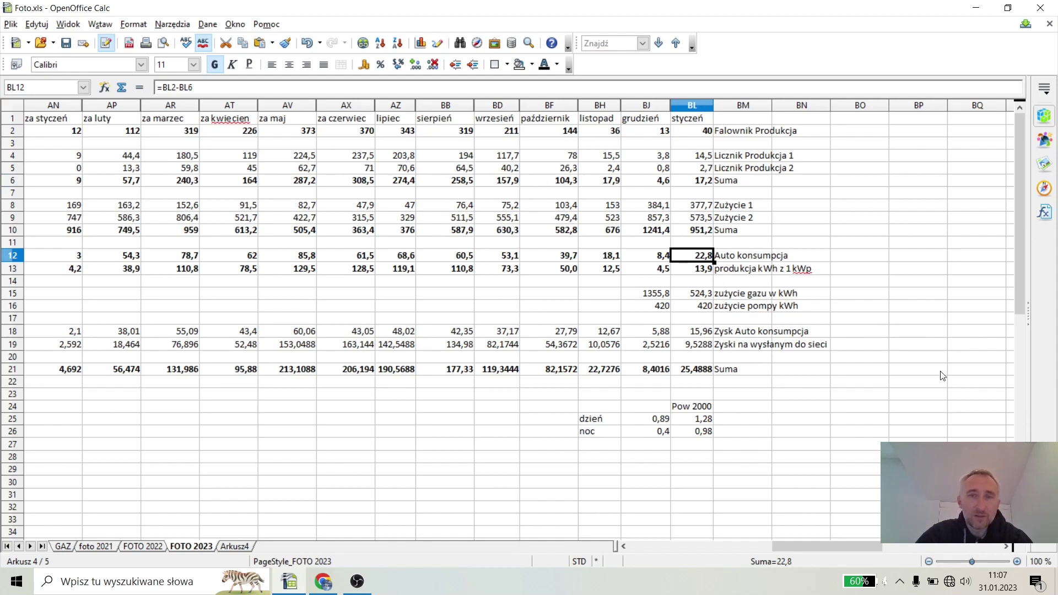
{"action": "left_click", "coordinate": [704, 271]}
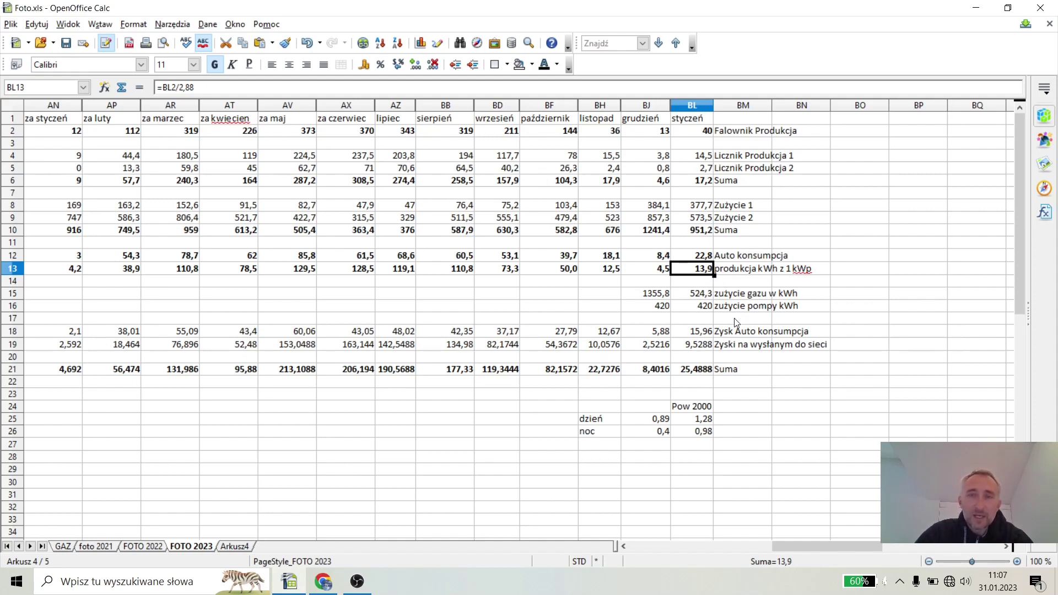
{"action": "left_click", "coordinate": [693, 297]}
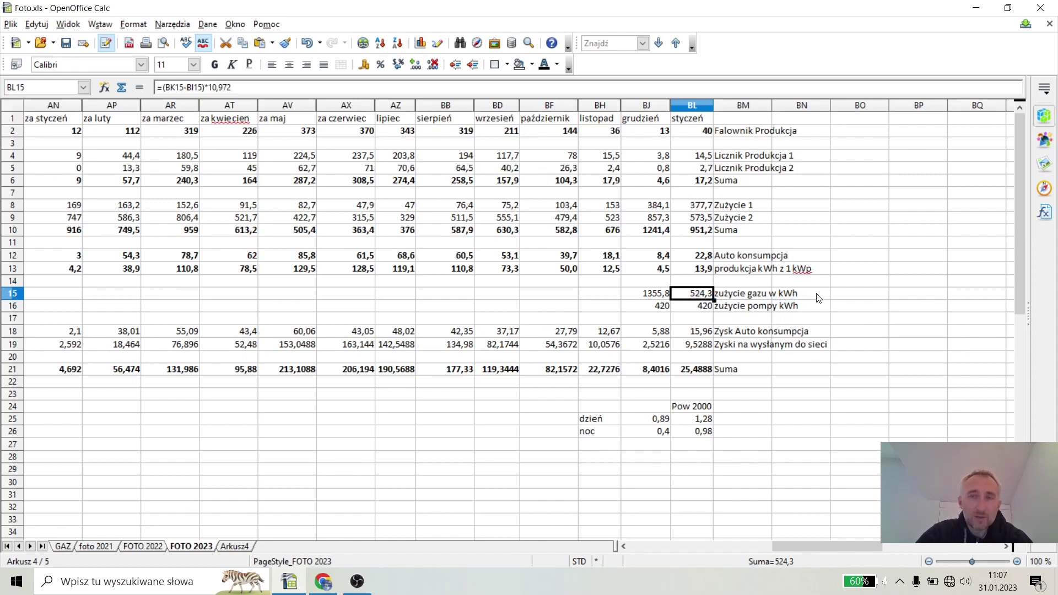
Set January's heat pump consumption (zużycie pompy kWh) in BL16 to 444
{"action": "left_click", "coordinate": [703, 311]}
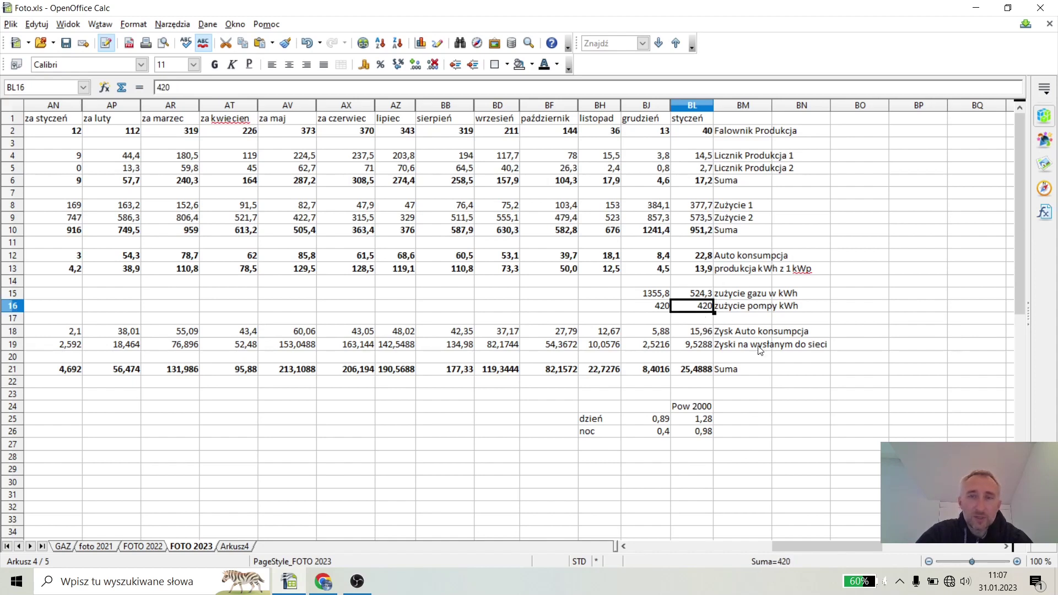
{"action": "type", "text": "444"}
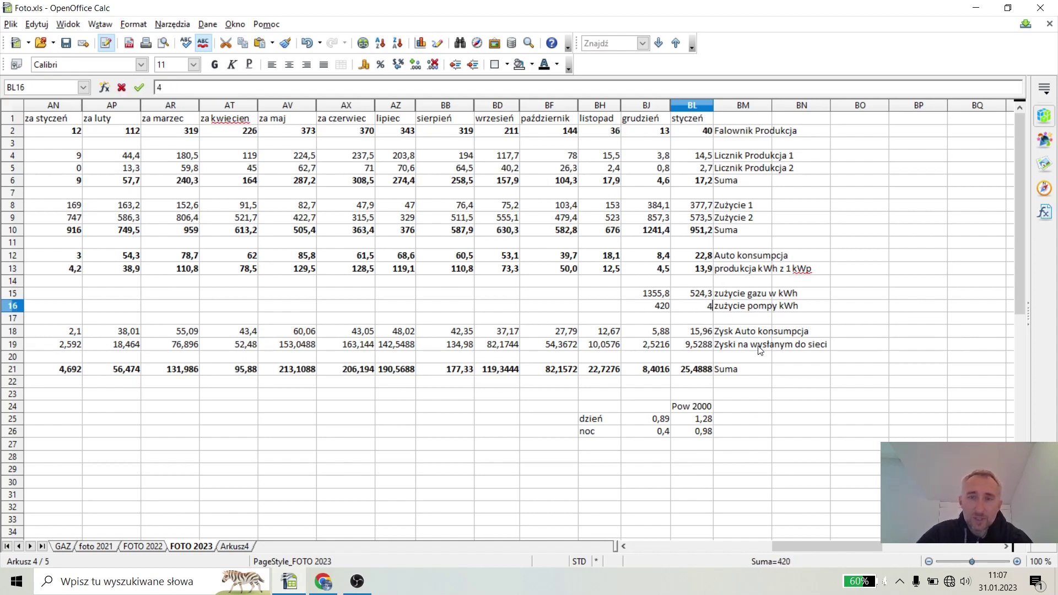
{"action": "key", "text": "Return"}
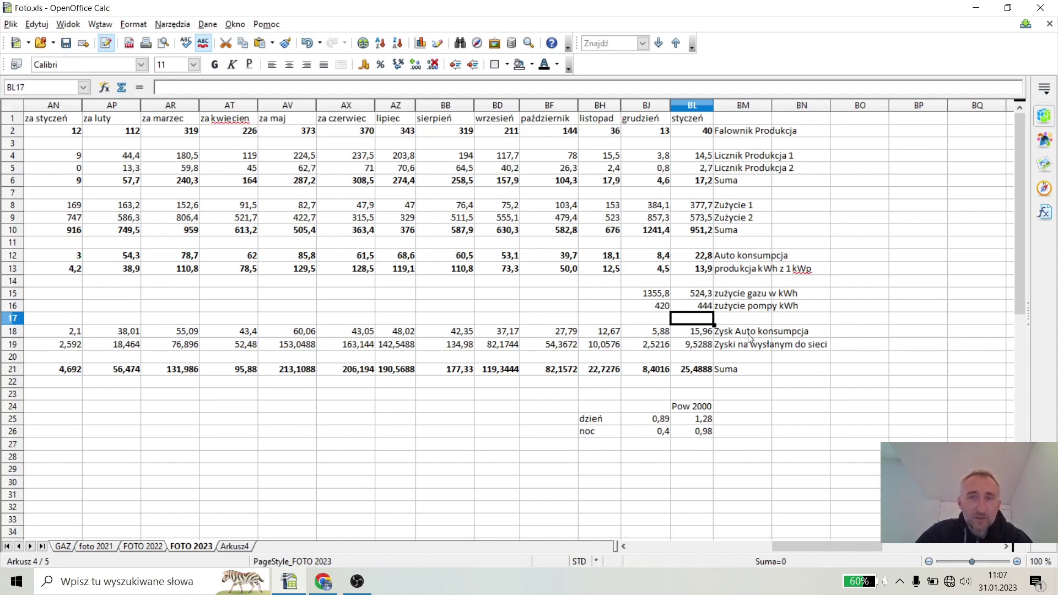
Update January's grid-export profit formula in BL19 to =BL5*0,8*0,4+BL4*0,8*0,89
{"action": "key", "text": "Down"}
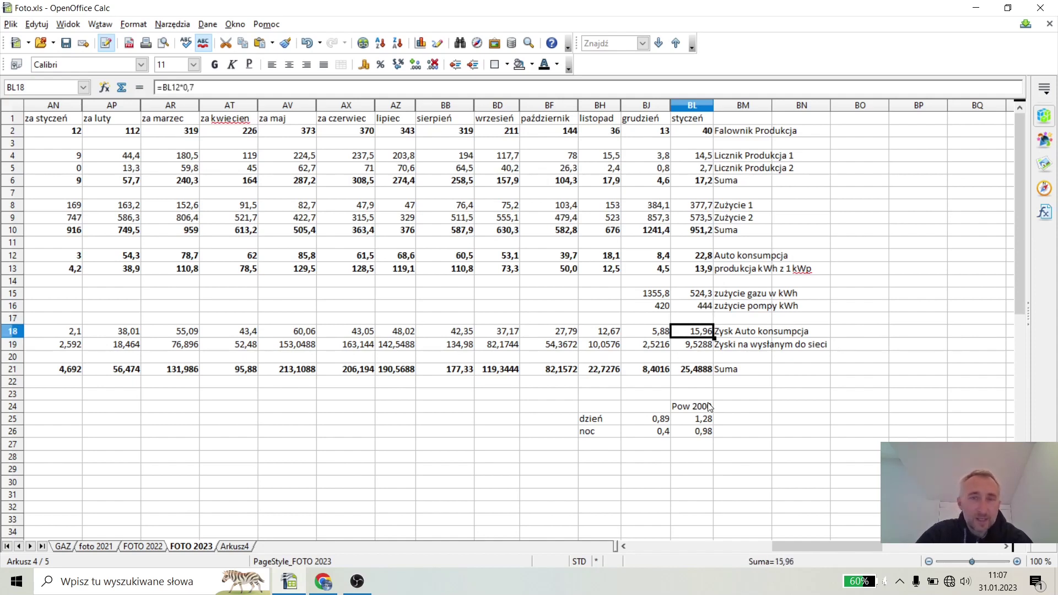
{"action": "left_click", "coordinate": [699, 347]}
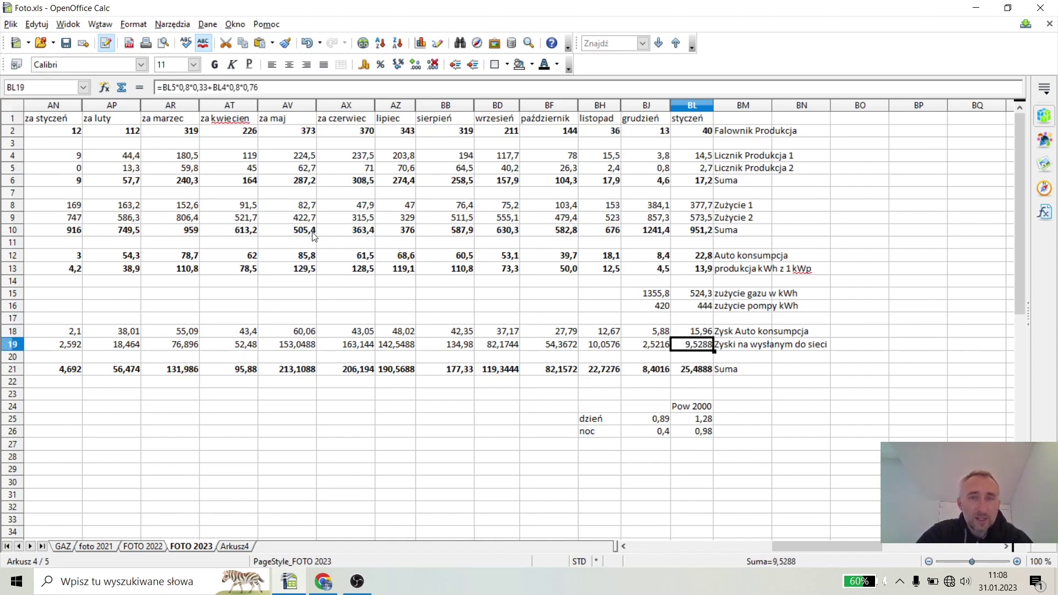
{"action": "key", "text": "F2"}
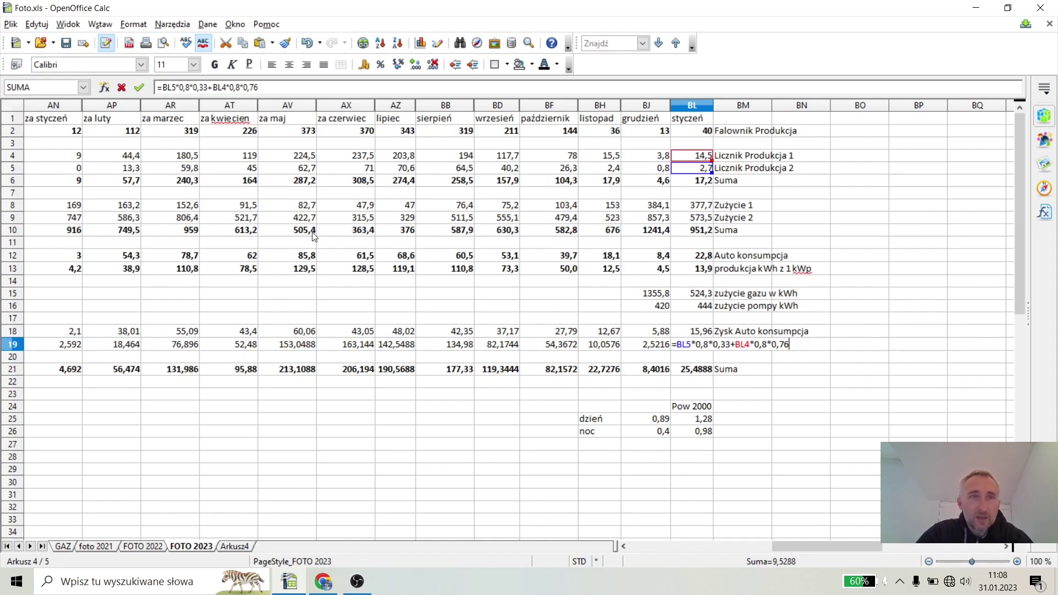
{"action": "left_click", "coordinate": [205, 88]}
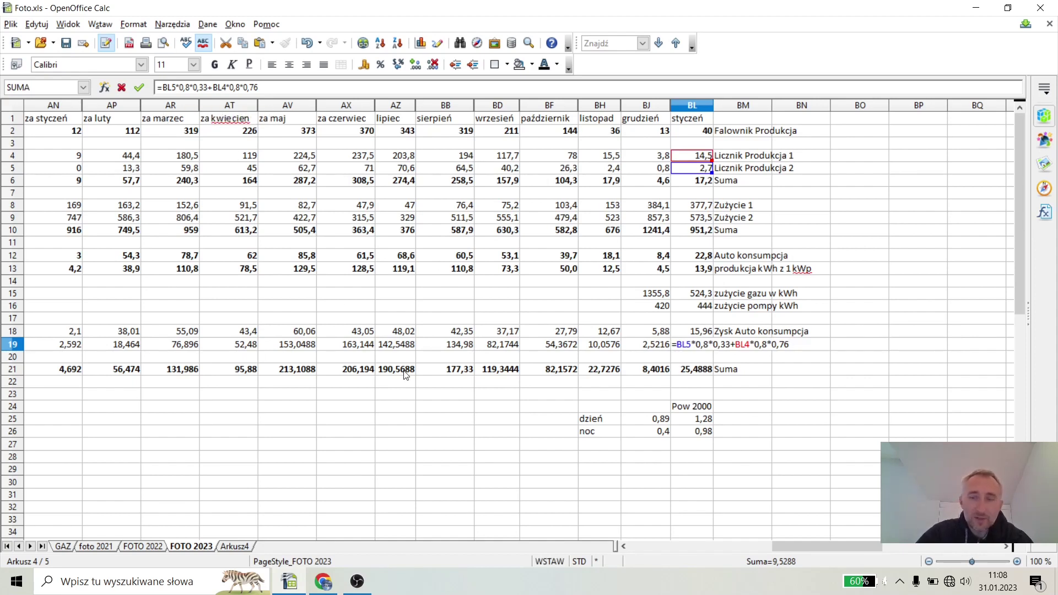
{"action": "key", "text": "BackSpace"}
{"action": "key", "text": "BackSpace"}
{"action": "type", "text": "4"}
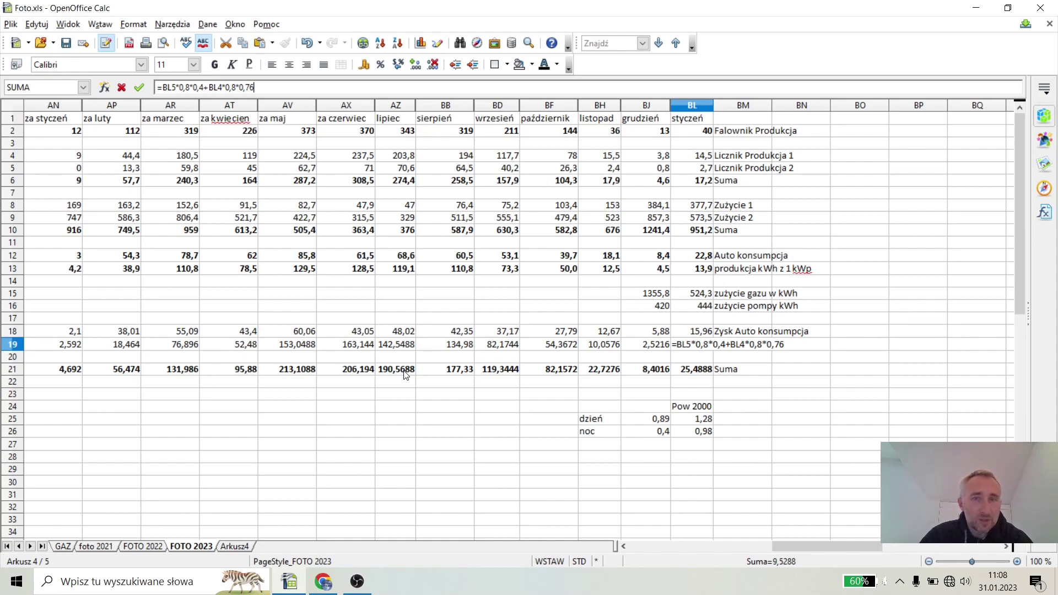
{"action": "key", "text": "BackSpace"}
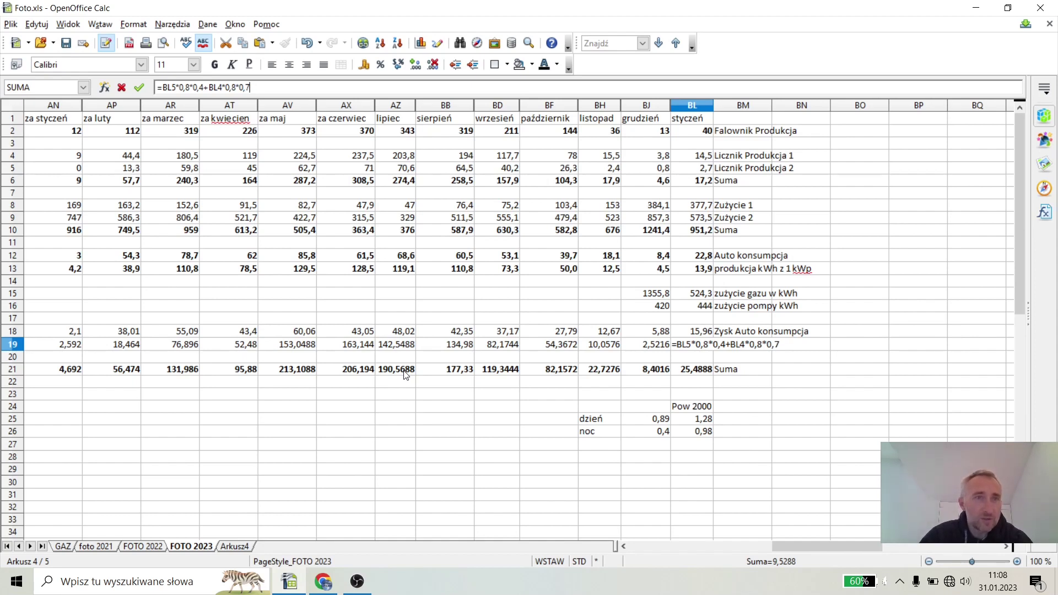
{"action": "key", "text": "BackSpace"}
{"action": "type", "text": "89"}
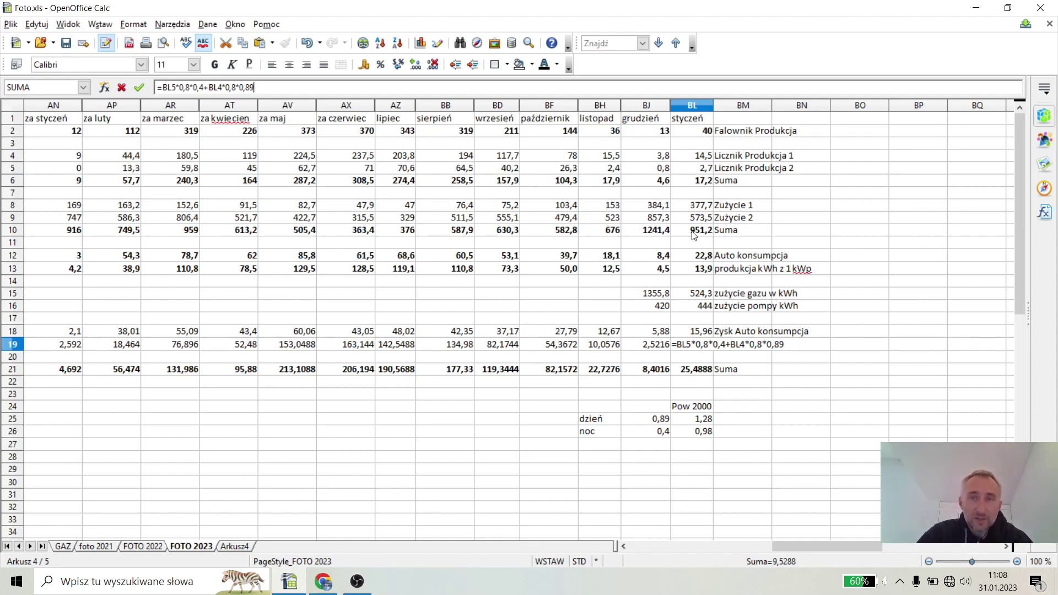
{"action": "key", "text": "Return"}
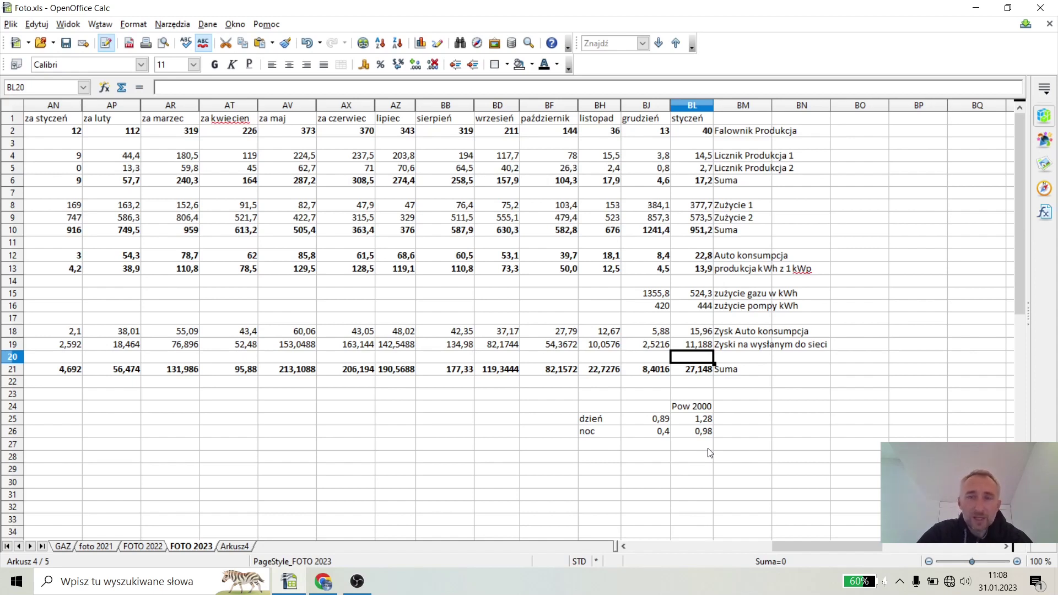
Examine January's total profit in BL21 and compare the gas and heat pump consumption in BL15 and BL16
{"action": "left_click", "coordinate": [694, 369]}
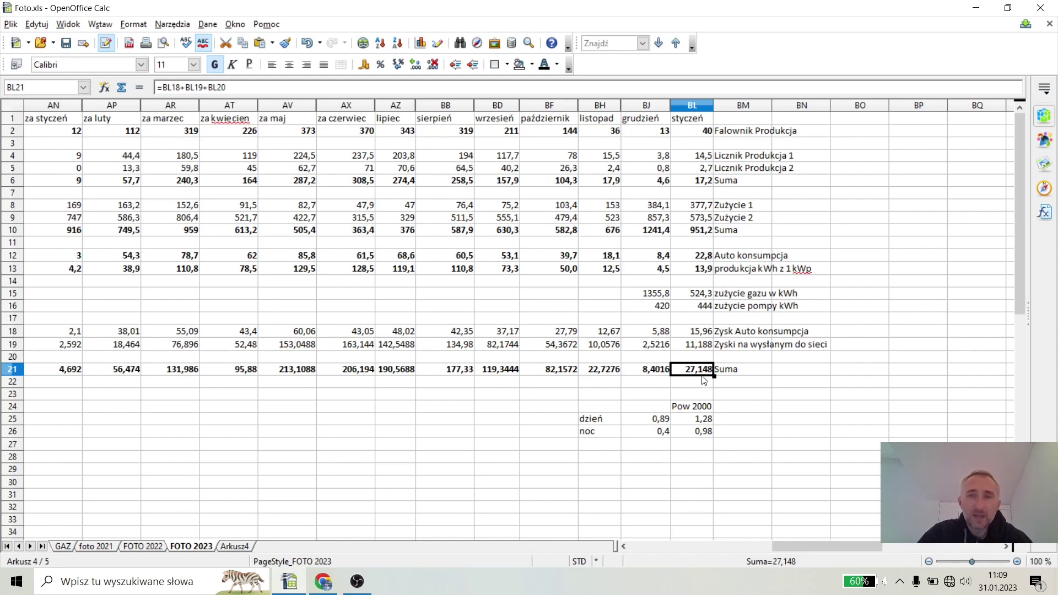
{"action": "left_click", "coordinate": [704, 310]}
{"action": "left_click", "coordinate": [700, 297]}
{"action": "left_click", "coordinate": [699, 302]}
{"action": "left_click", "coordinate": [698, 297]}
{"action": "left_click", "coordinate": [700, 308]}
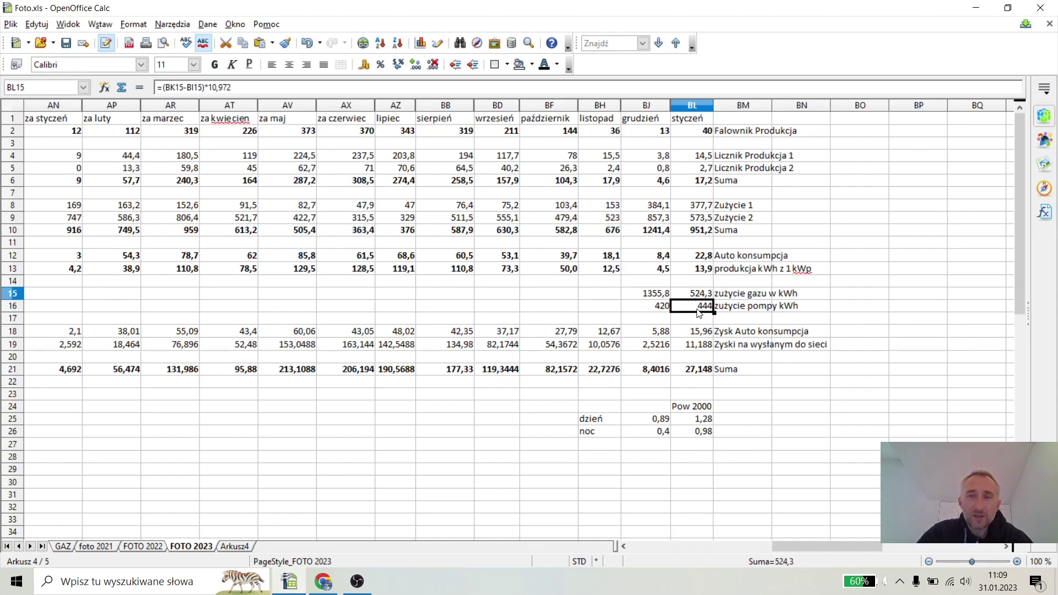